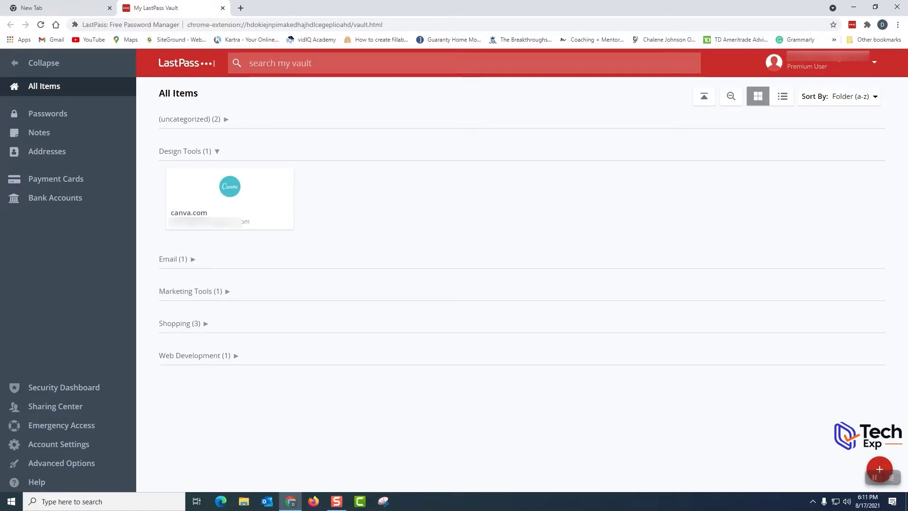
Start sharing the canva.com login from the Design Tools folder and enter the recipient's email address
{"action": "mouse_move", "coordinate": [230, 194]}
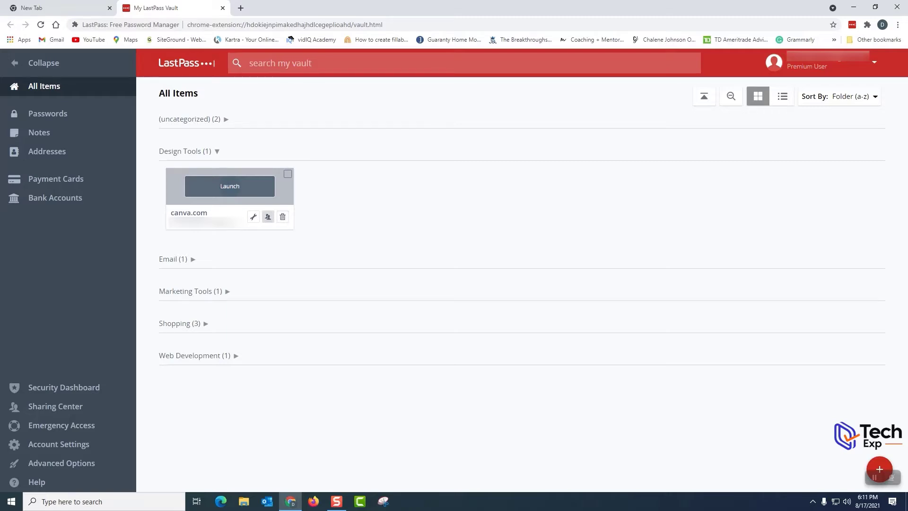
{"action": "left_click", "coordinate": [267, 216]}
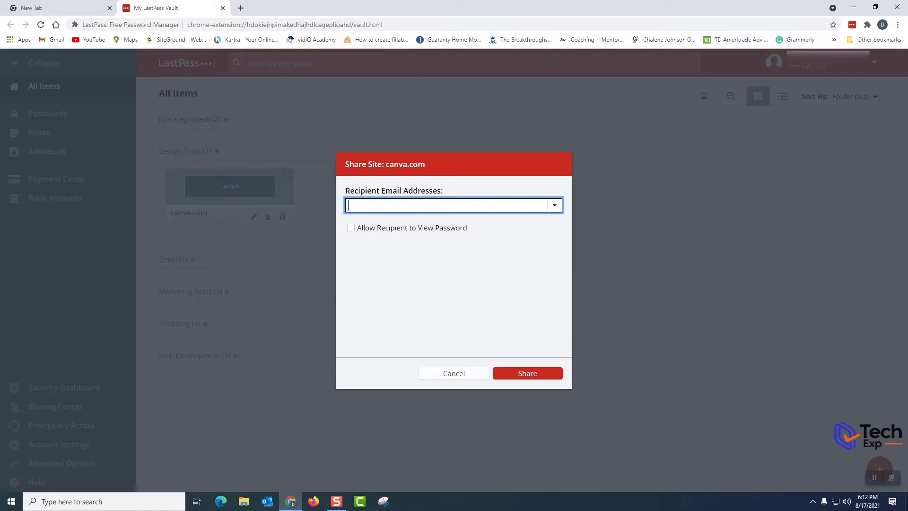
{"action": "type", "text": "[unreadable]"}
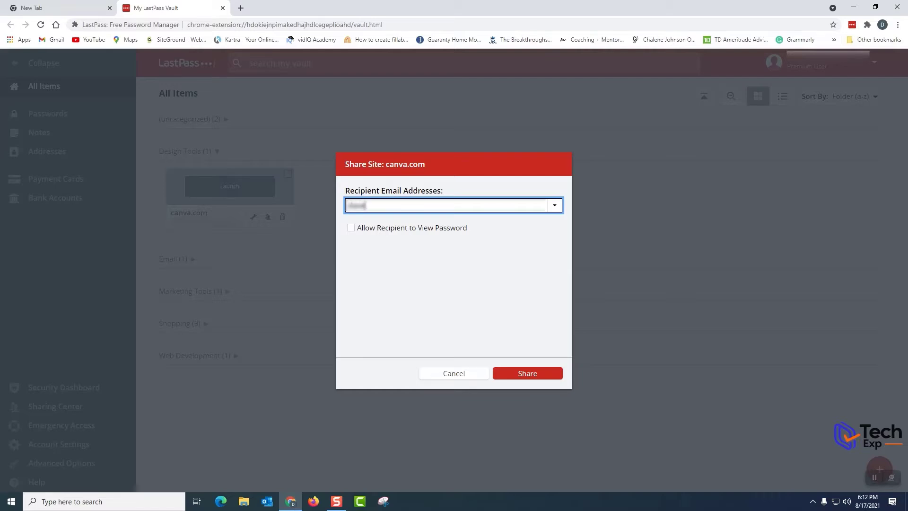
{"action": "type", "text": "[unreadable]"}
{"action": "key", "text": "BackSpace"}
{"action": "key", "text": "BackSpace"}
{"action": "key", "text": "BackSpace"}
{"action": "type", "text": "[unreadable][unreadable][unreadable]tlook"}
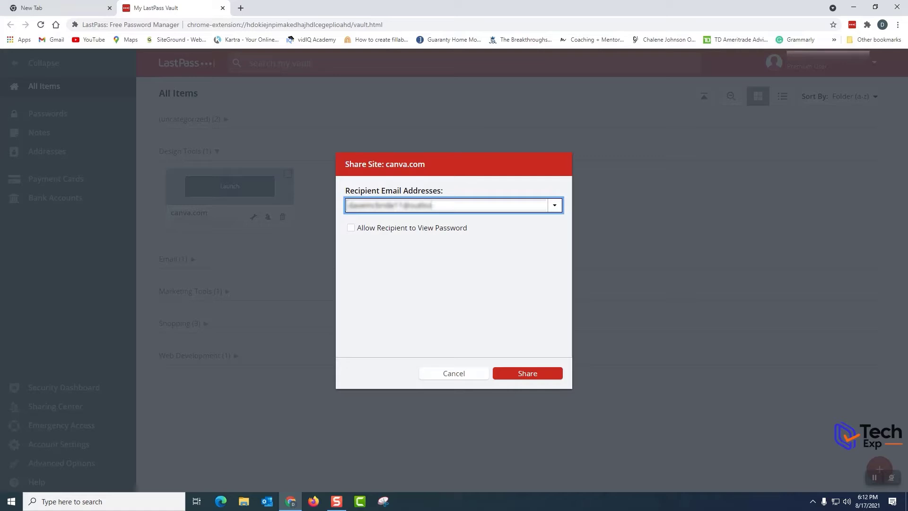
{"action": "type", "text": ".com"}
Share the canva.com login with Allow Recipient to View Password left unchecked
{"action": "left_click", "coordinate": [351, 228]}
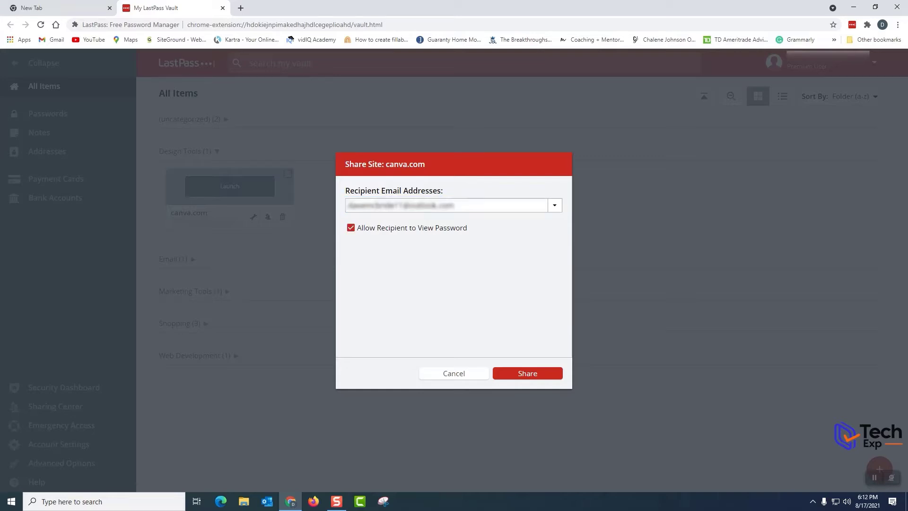
{"action": "left_click", "coordinate": [351, 228]}
{"action": "left_click", "coordinate": [527, 373]}
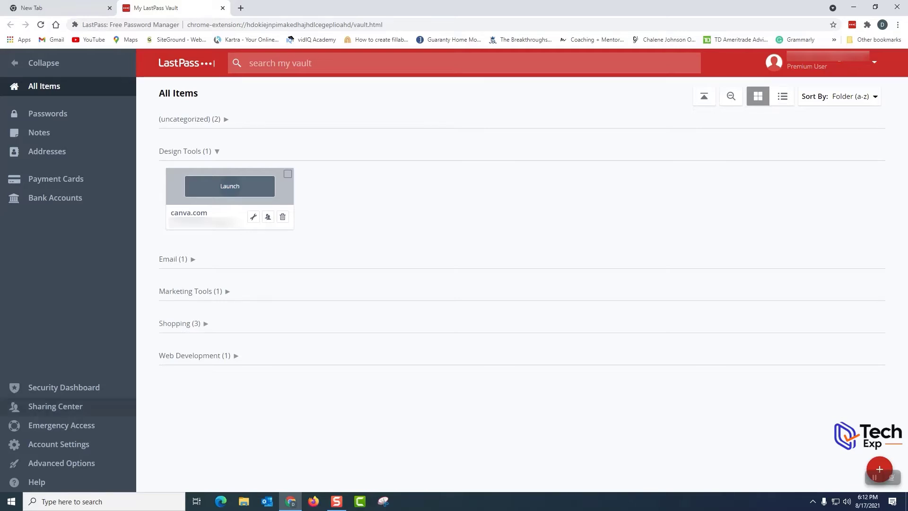
Check the pending canva.com share under Shared with Others in the Sharing Center and review its available actions
{"action": "left_click", "coordinate": [55, 406]}
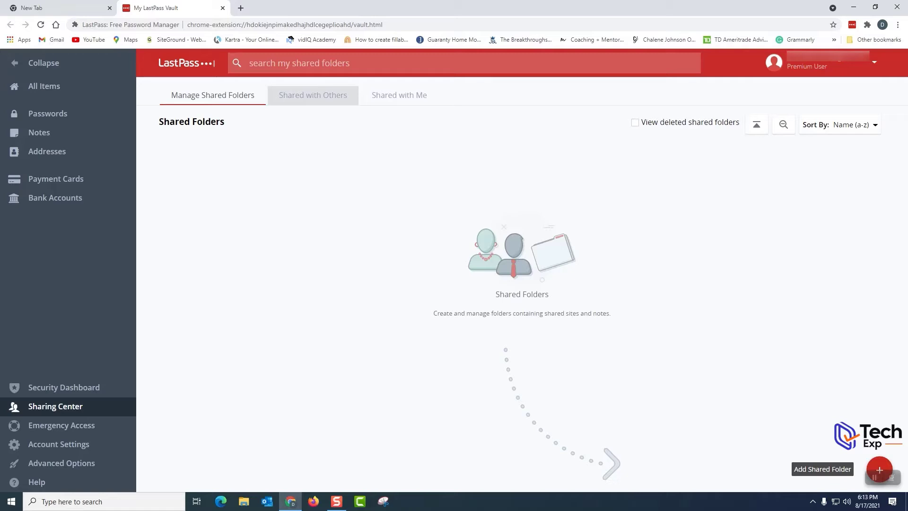
{"action": "left_click", "coordinate": [314, 95]}
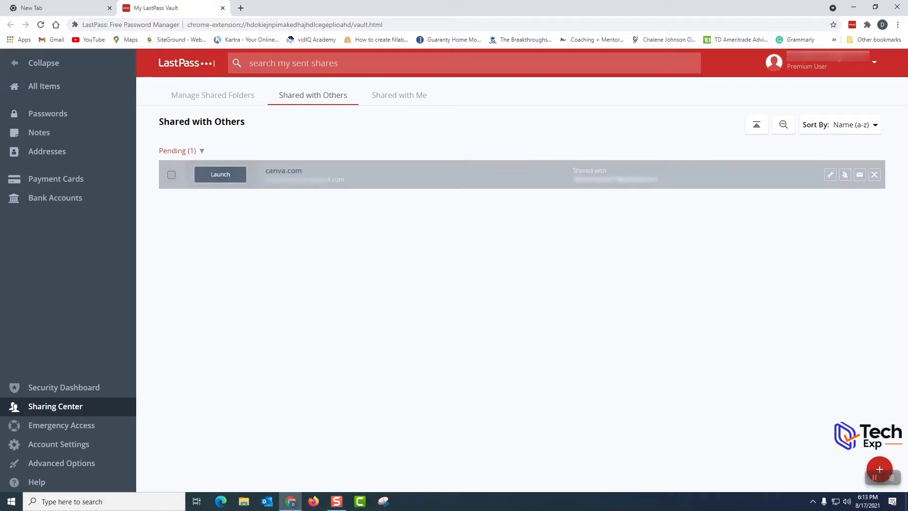
{"action": "left_click", "coordinate": [171, 175]}
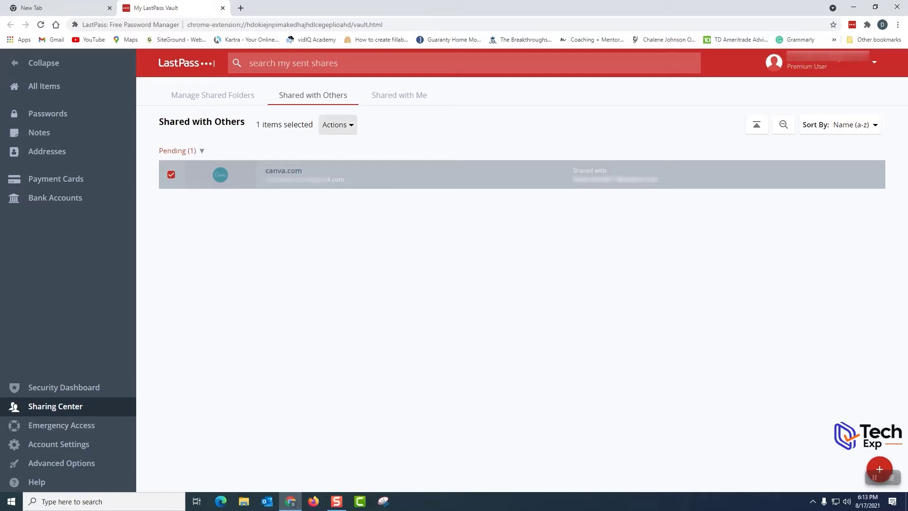
{"action": "left_click", "coordinate": [338, 124]}
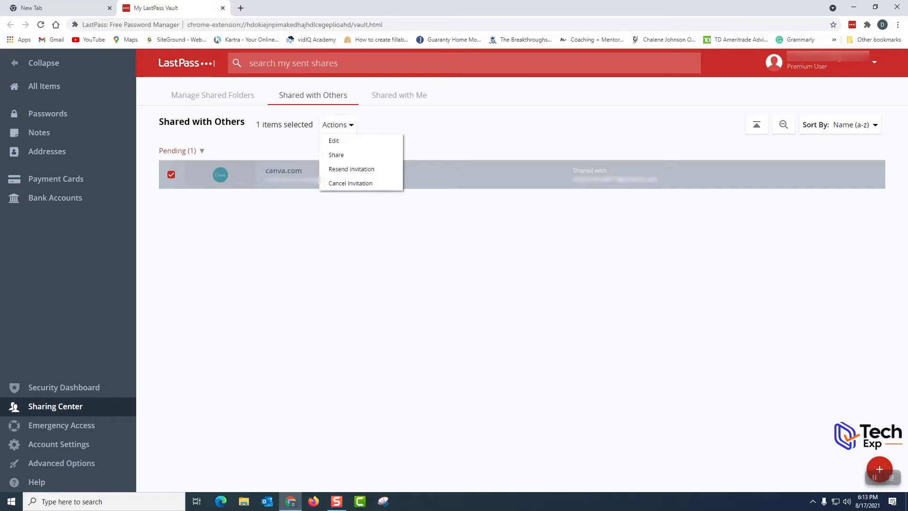
{"action": "key", "text": "Escape"}
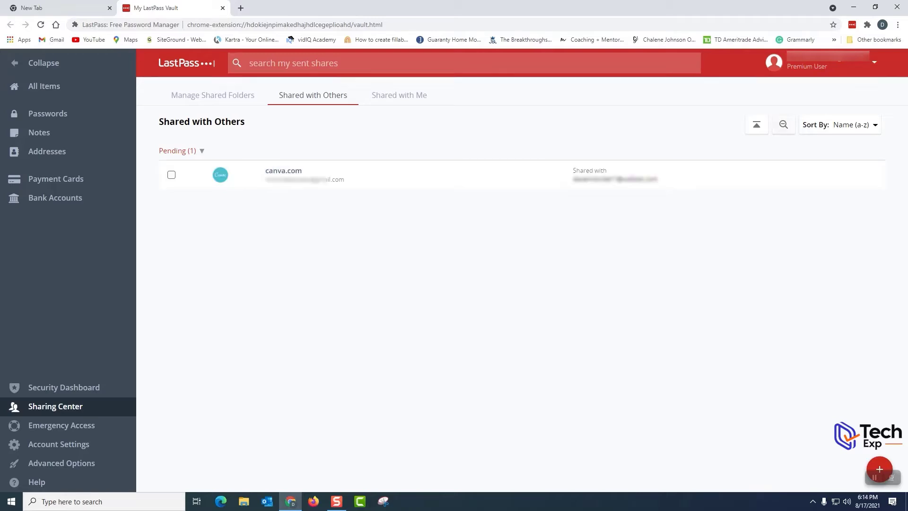
Close the browser, switch to Outlook and follow the Accept Shared Data link in the LastPass email
{"action": "left_click", "coordinate": [897, 7]}
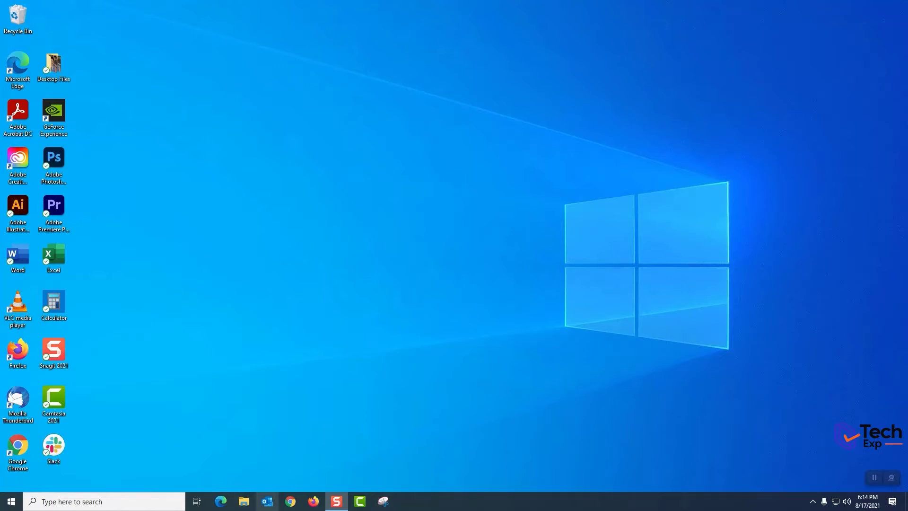
{"action": "left_click", "coordinate": [267, 501]}
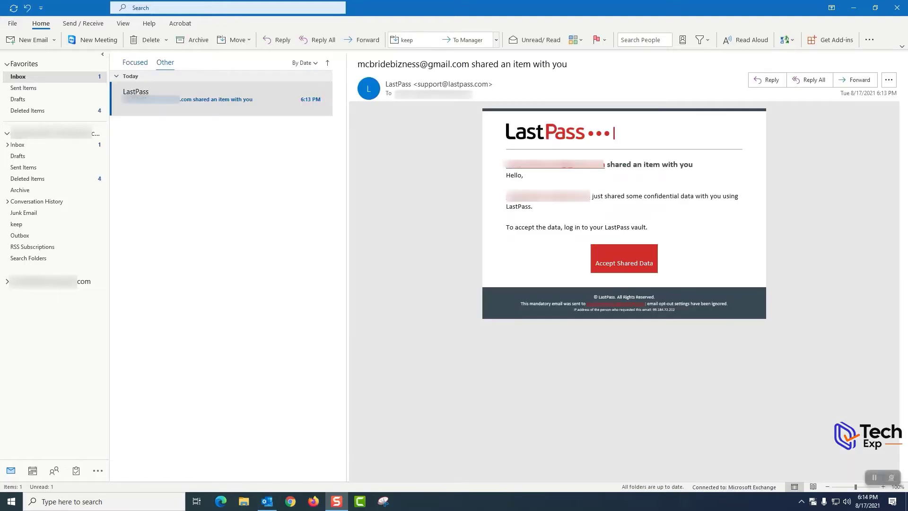
{"action": "left_click", "coordinate": [135, 62]}
{"action": "left_click", "coordinate": [165, 62]}
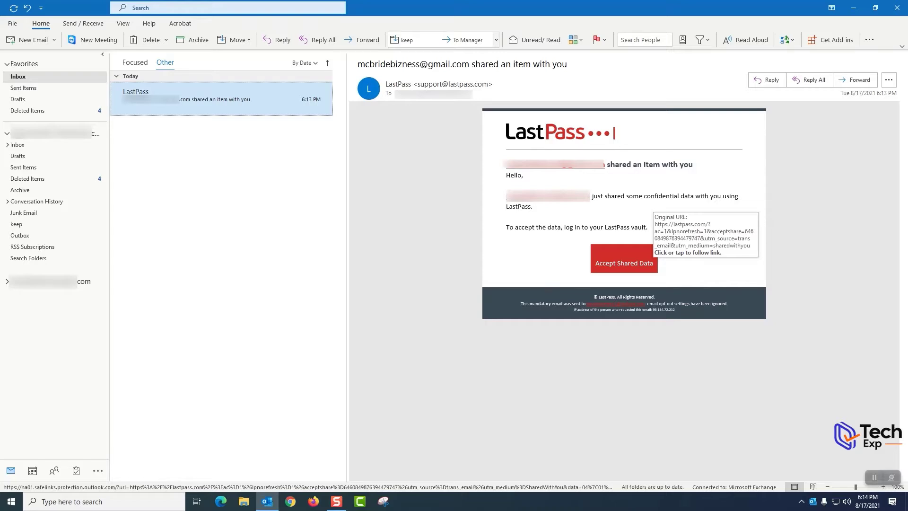
{"action": "left_click", "coordinate": [629, 260]}
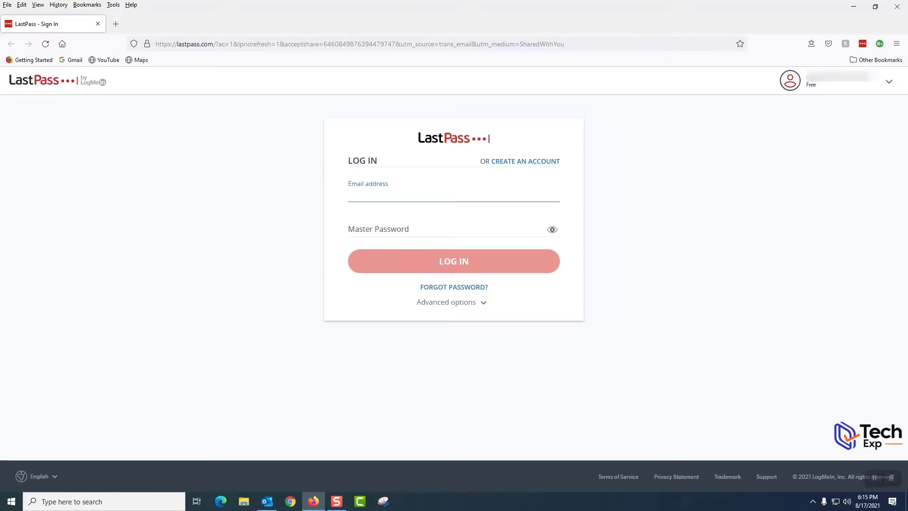
Enter the recipient's account email address in the LastPass login form
{"action": "type", "text": "davemo"}
{"action": "key", "text": "BackSpace"}
{"action": "key", "text": "BackSpace"}
{"action": "type", "text": "mc•••••••••••••"}
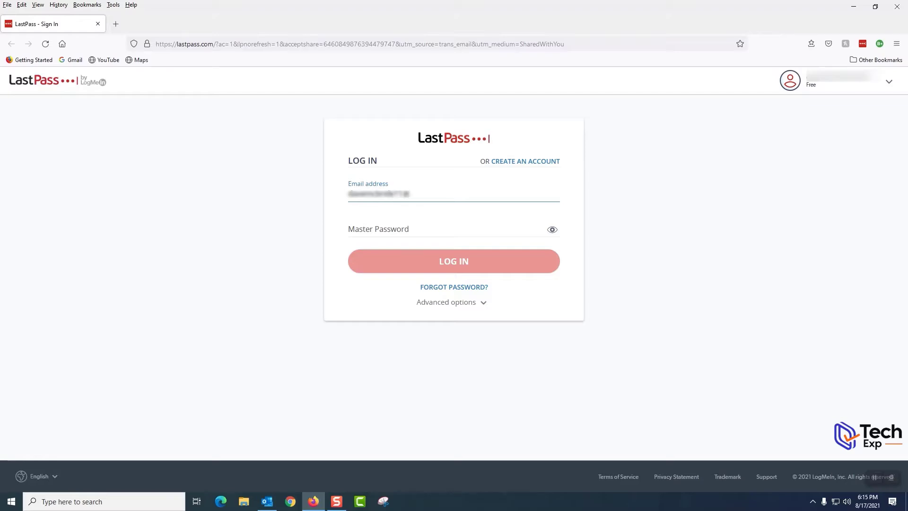
{"action": "type", "text": "•••••••"}
{"action": "key", "text": "BackSpace"}
{"action": "key", "text": "BackSpace"}
{"action": "type", "text": "m"}
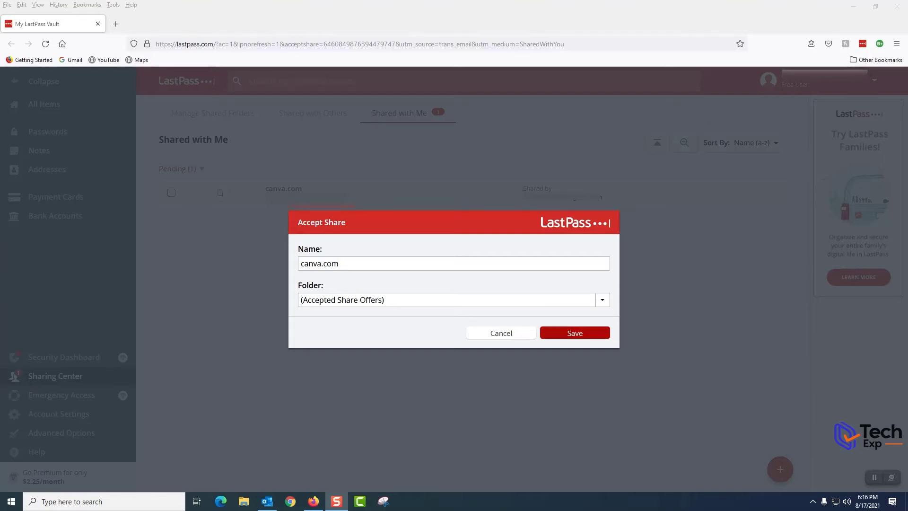
Accept the canva.com share into the (Accepted Share Offers) folder and refresh the Shared with Me list
{"action": "left_click", "coordinate": [575, 333]}
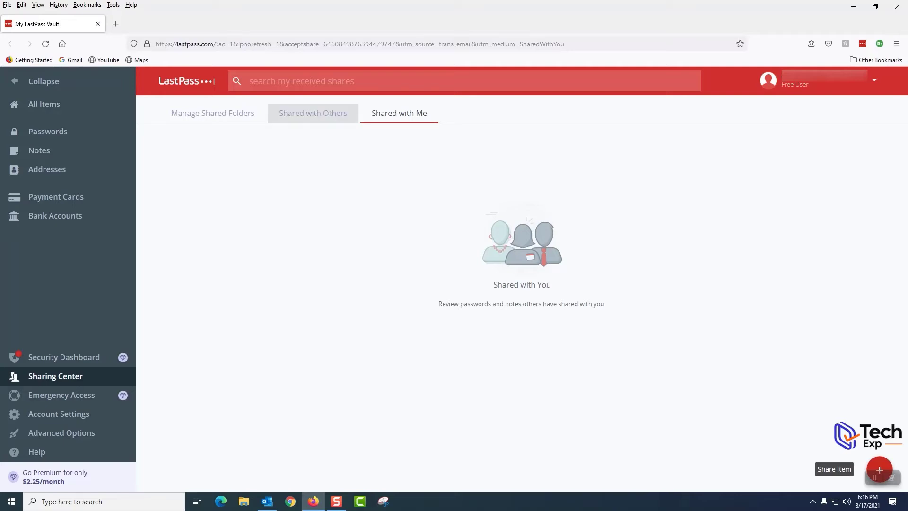
{"action": "left_click", "coordinate": [312, 113]}
{"action": "left_click", "coordinate": [399, 113]}
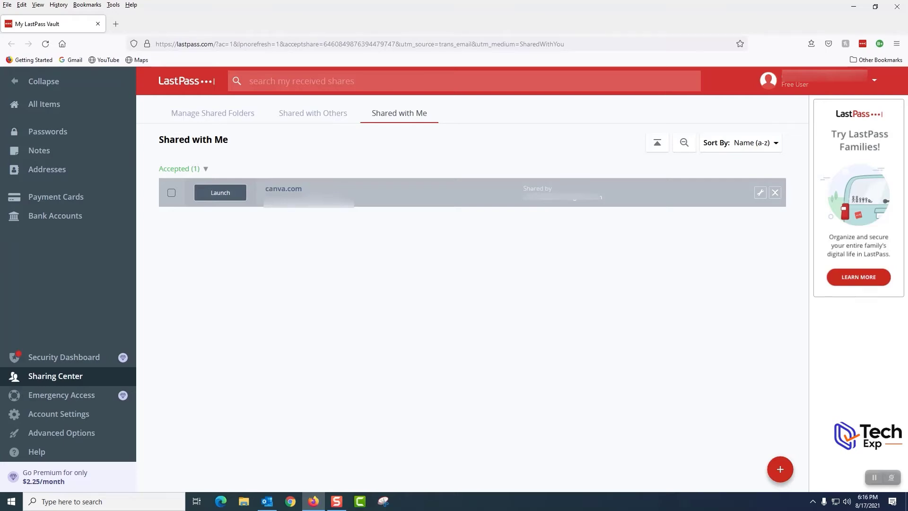
Review the actions available for the accepted canva.com item under Shared with Me
{"action": "left_click", "coordinate": [172, 193]}
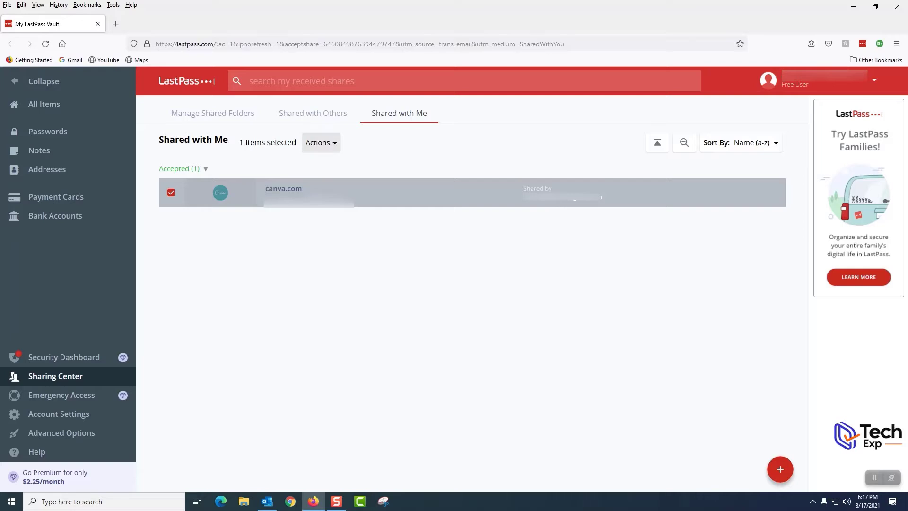
{"action": "left_click", "coordinate": [321, 142]}
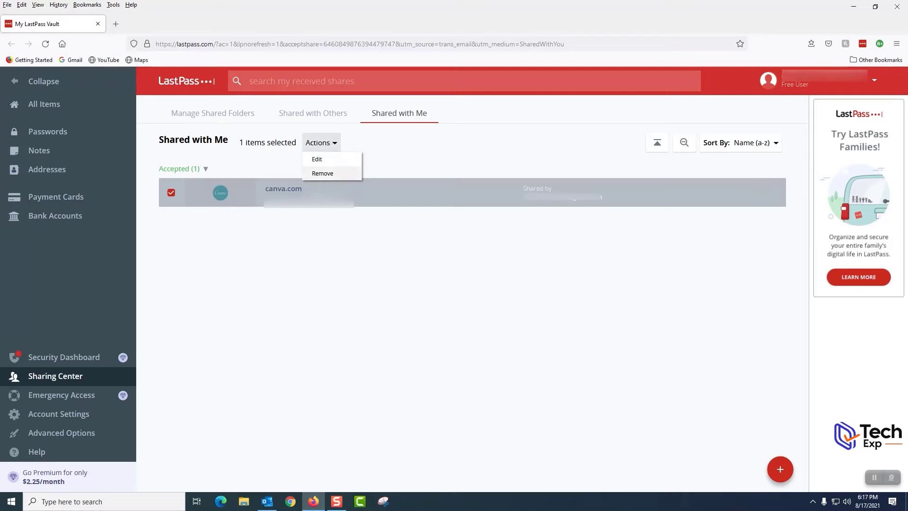
{"action": "left_click", "coordinate": [378, 274]}
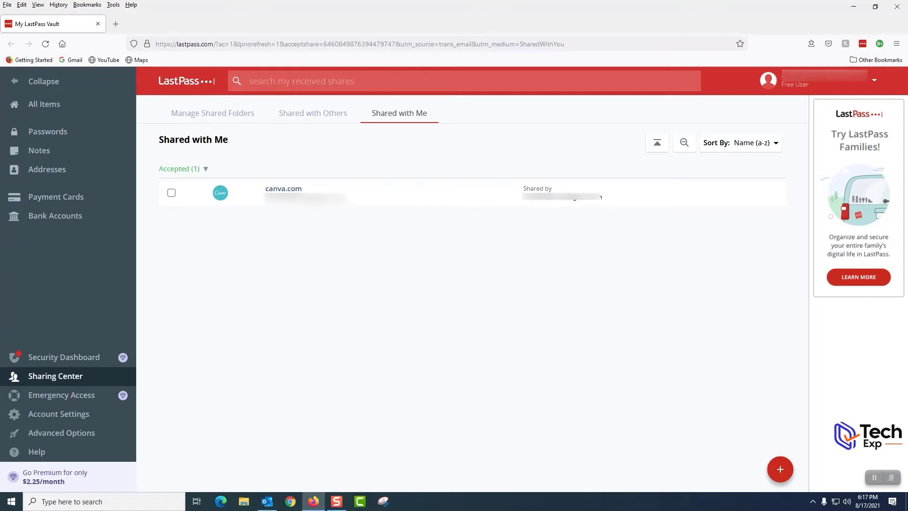
Close the recipient's browser, switch to Chrome and open the vault's Shared with Others list in the Sharing Center
{"action": "left_click", "coordinate": [875, 478]}
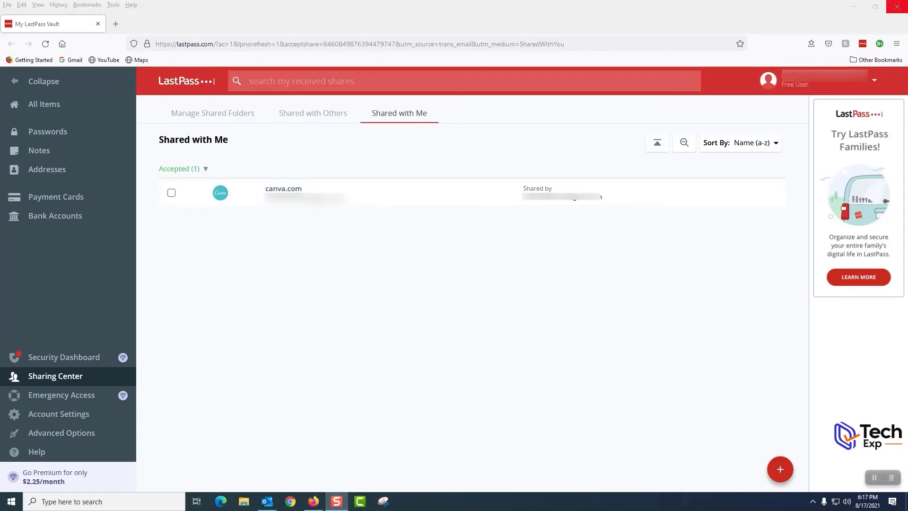
{"action": "left_click", "coordinate": [897, 7]}
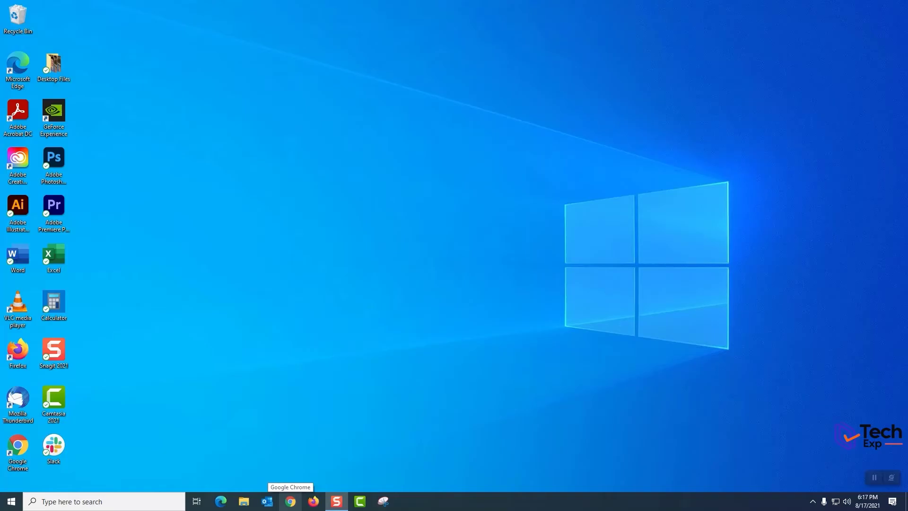
{"action": "left_click", "coordinate": [290, 502]}
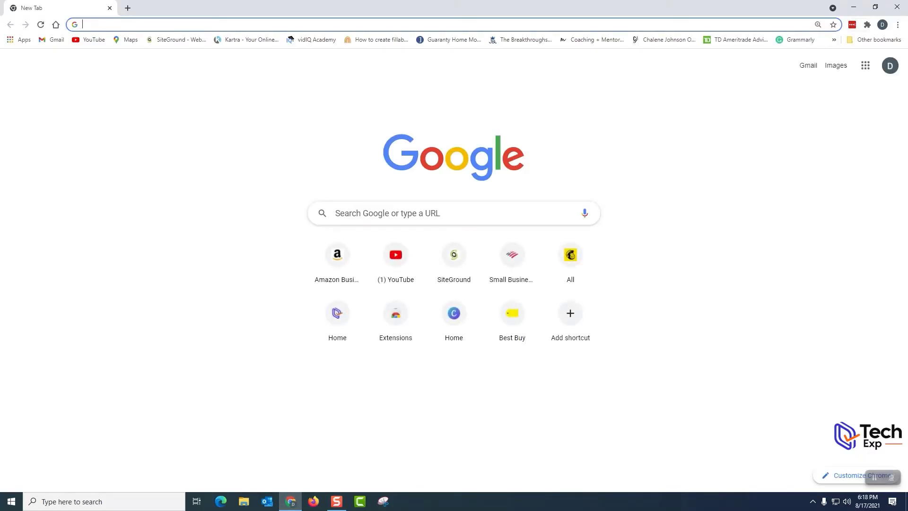
{"action": "left_click", "coordinate": [852, 25]}
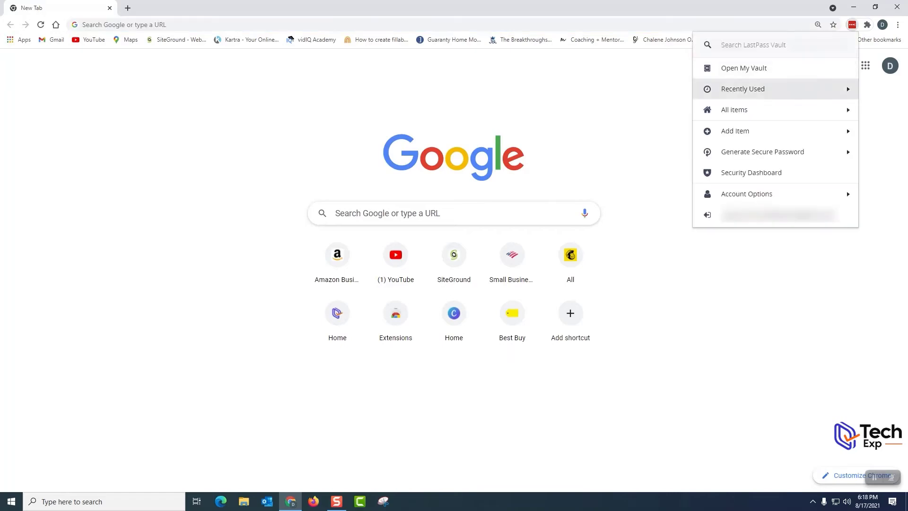
{"action": "left_click", "coordinate": [743, 68]}
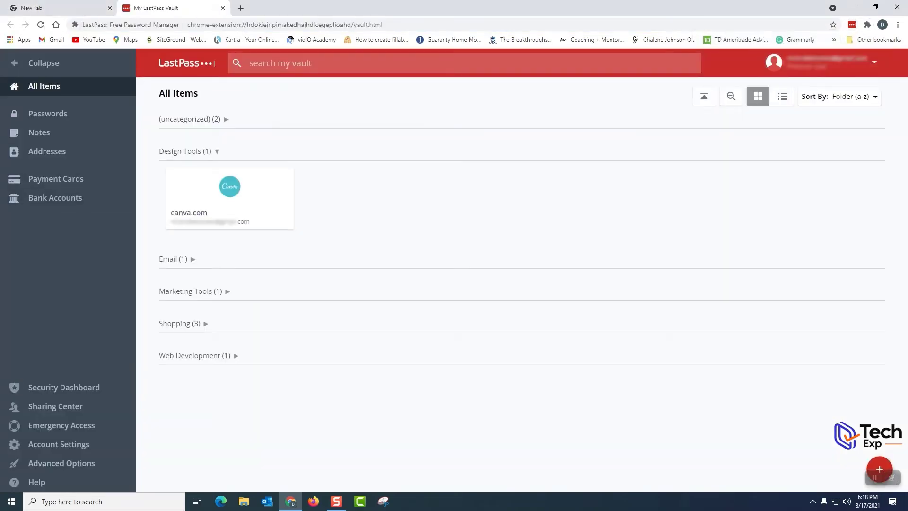
{"action": "left_click", "coordinate": [55, 406]}
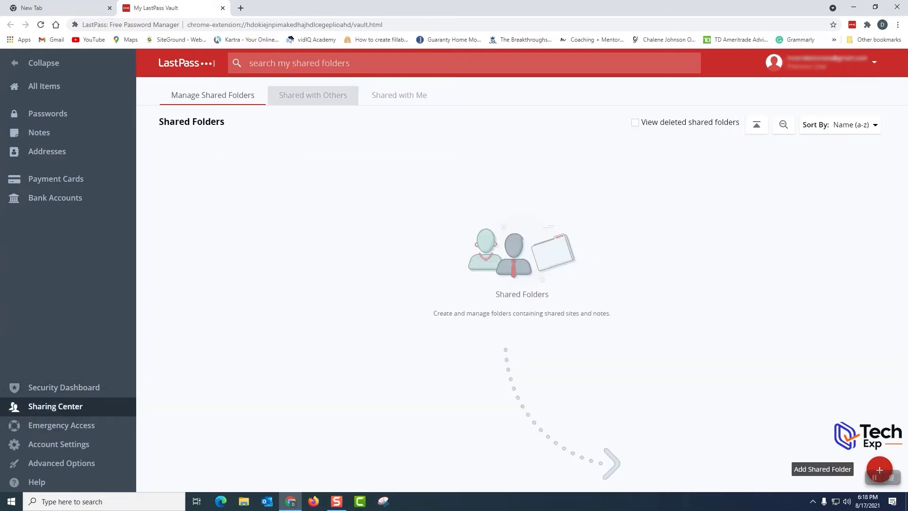
{"action": "left_click", "coordinate": [313, 95]}
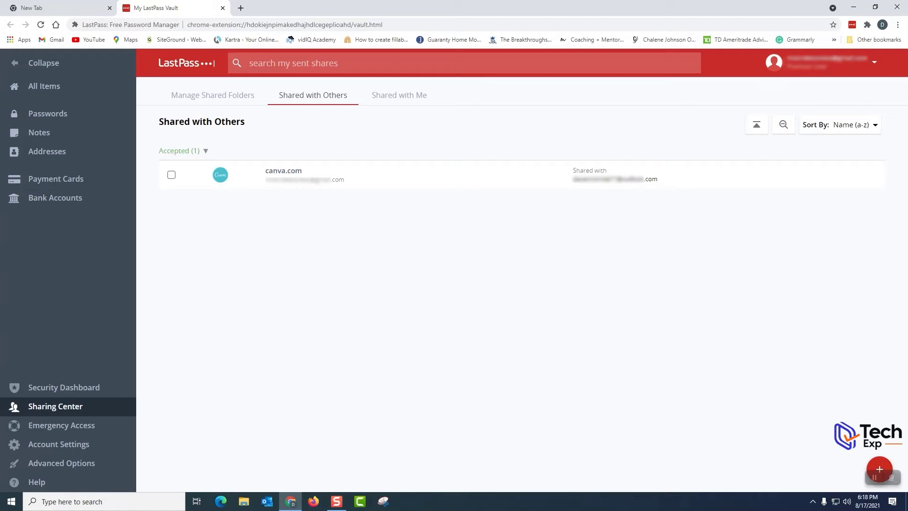
Revoke the recipient's access to the shared canva.com login and refresh the Shared with Others list
{"action": "mouse_move", "coordinate": [522, 174]}
{"action": "left_click", "coordinate": [171, 175]}
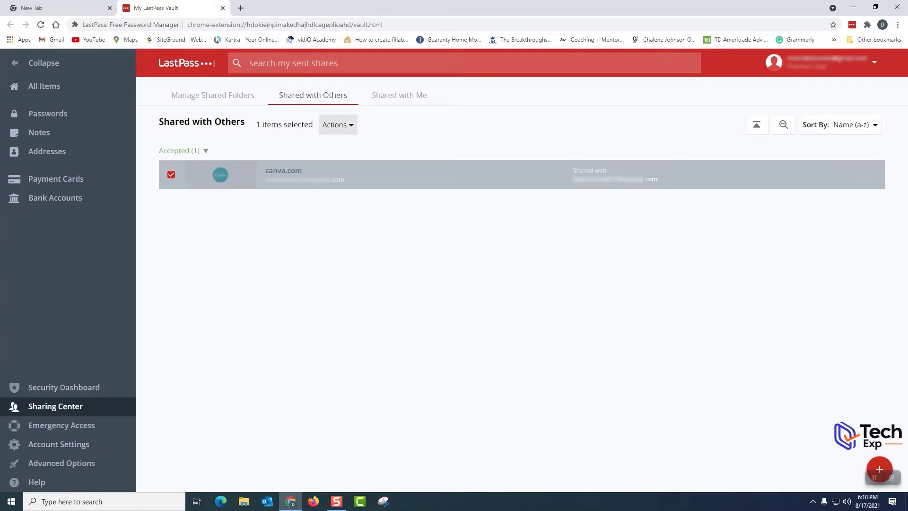
{"action": "left_click", "coordinate": [338, 125]}
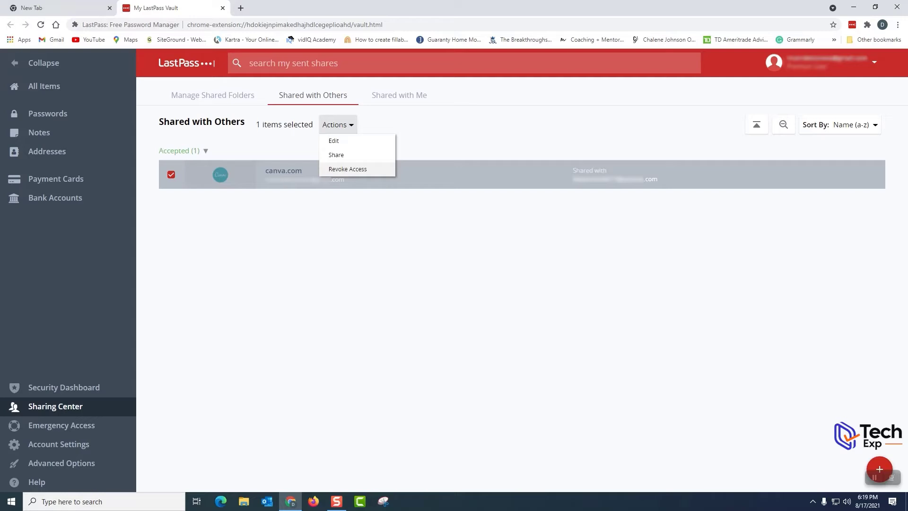
{"action": "left_click", "coordinate": [348, 169]}
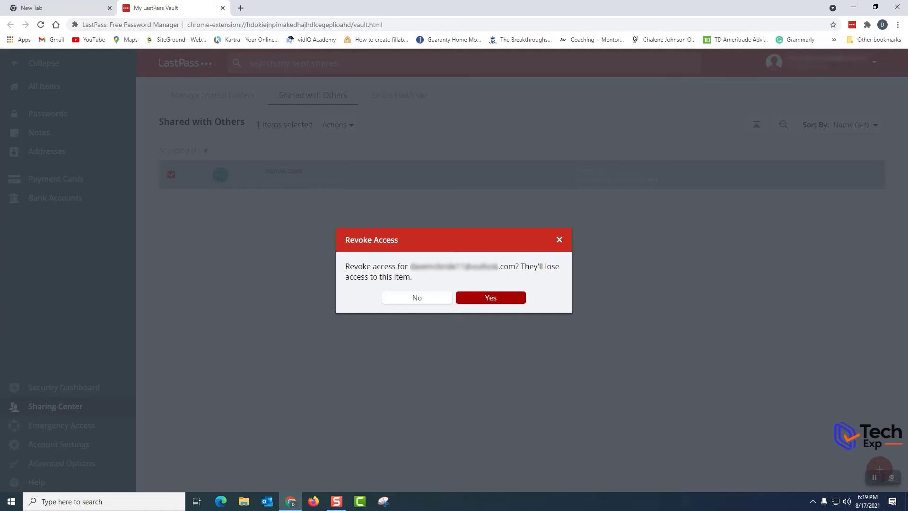
{"action": "left_click", "coordinate": [491, 297]}
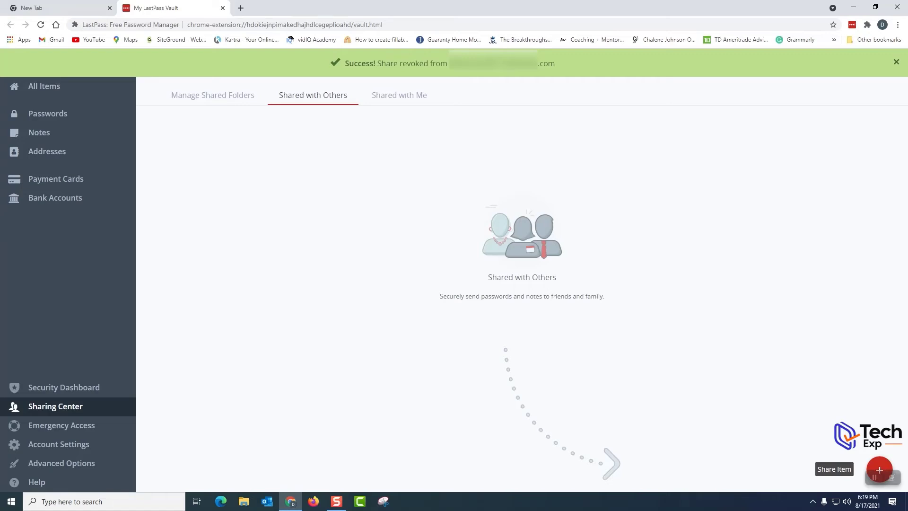
{"action": "left_click", "coordinate": [399, 95]}
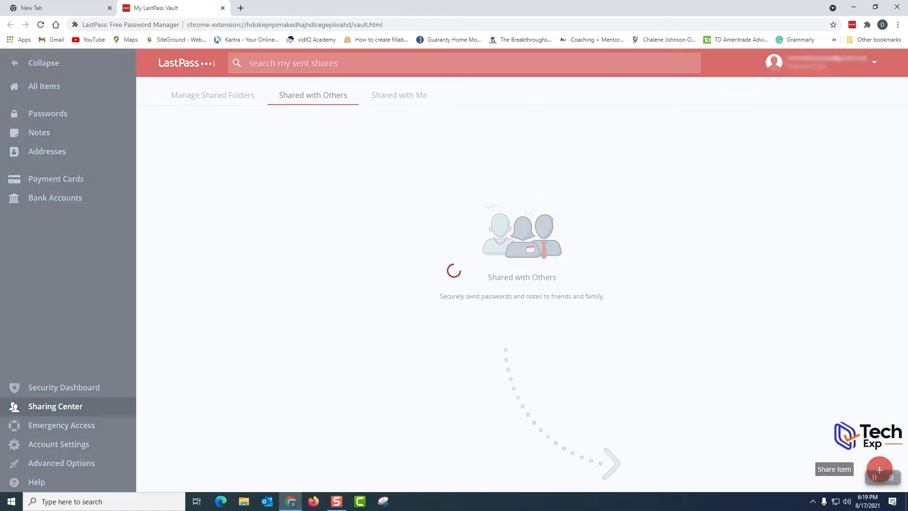
{"action": "left_click", "coordinate": [313, 95]}
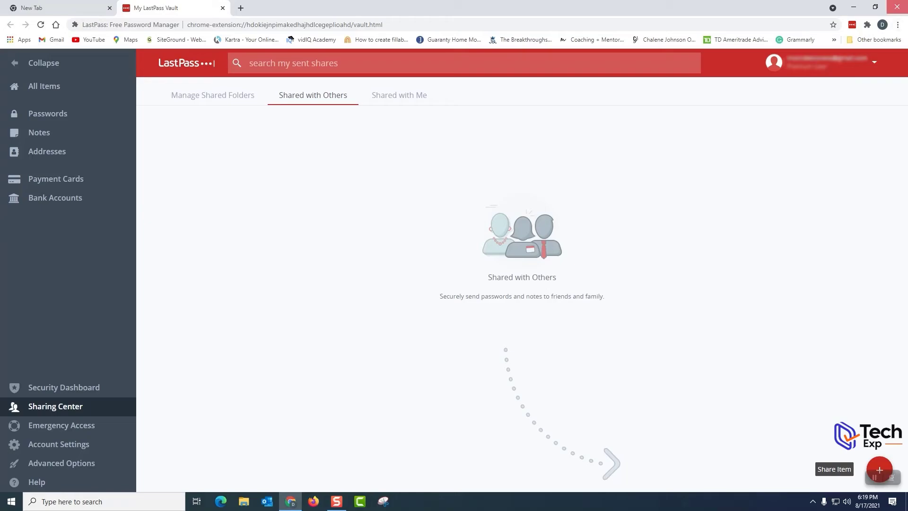
Close Chrome, switch to Firefox and open the recipient's LastPass vault from the browser extension
{"action": "left_click", "coordinate": [897, 7]}
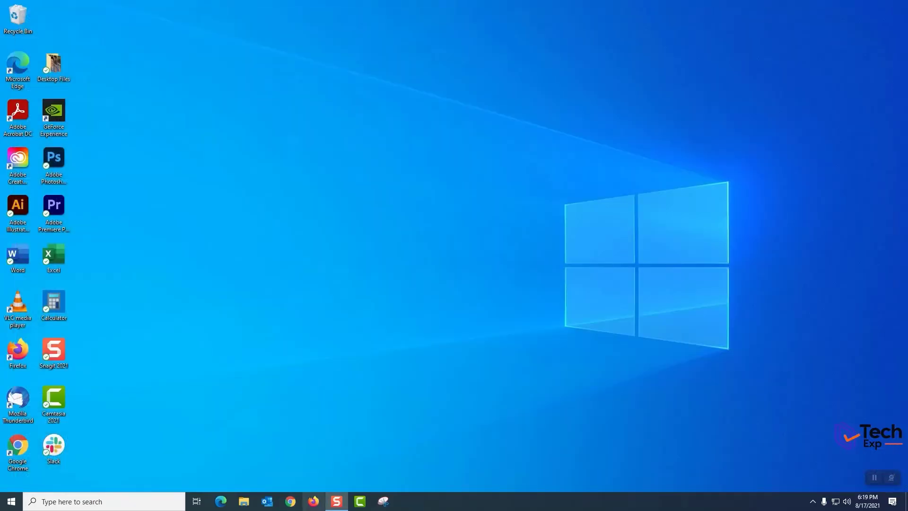
{"action": "left_click", "coordinate": [313, 501]}
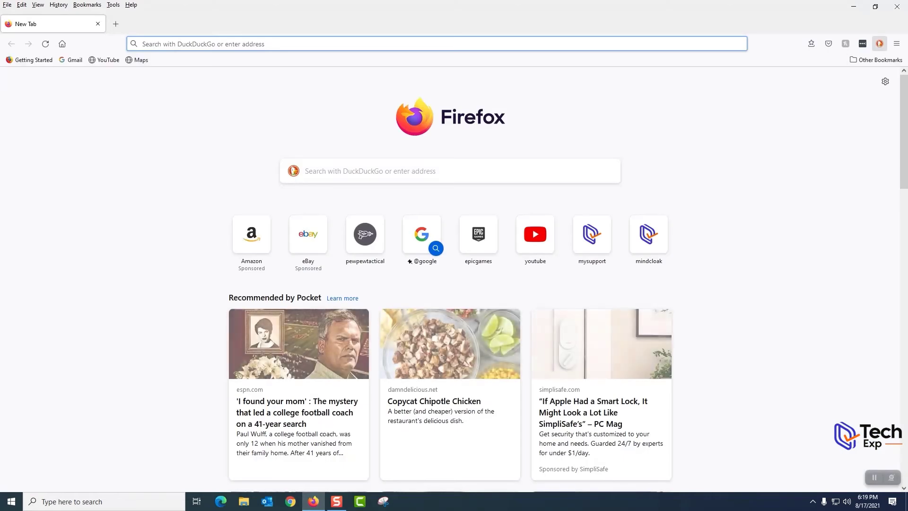
{"action": "left_click", "coordinate": [863, 44]}
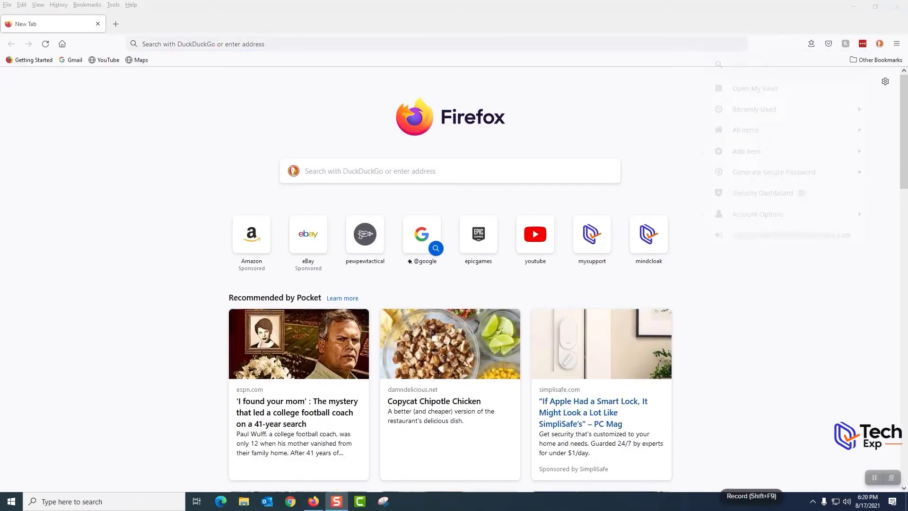
{"action": "left_click", "coordinate": [862, 43]}
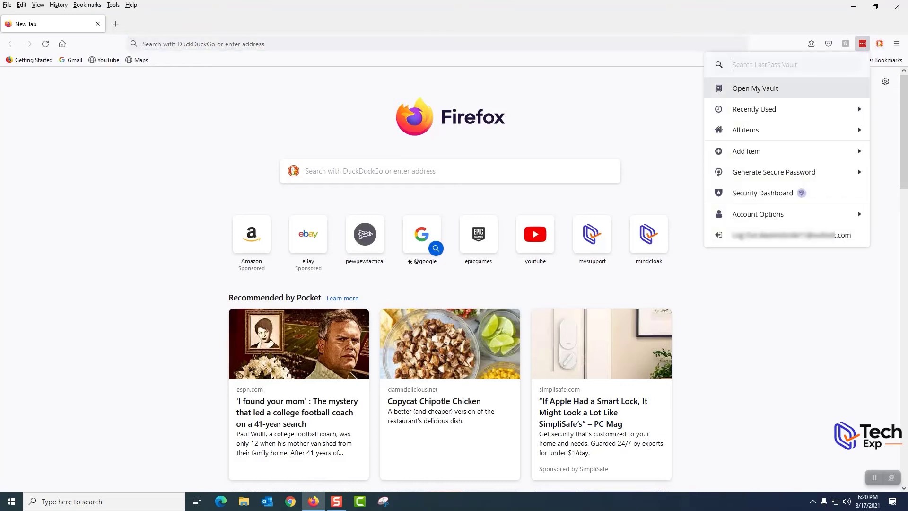
{"action": "left_click", "coordinate": [755, 88]}
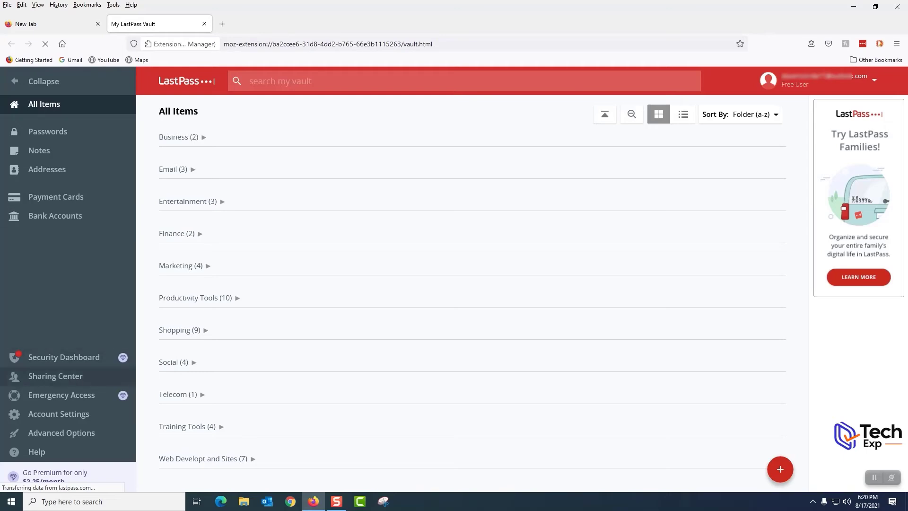
Check the Shared with Me list in the recipient's Sharing Center, and close Firefox with all its tabs
{"action": "left_click", "coordinate": [56, 376]}
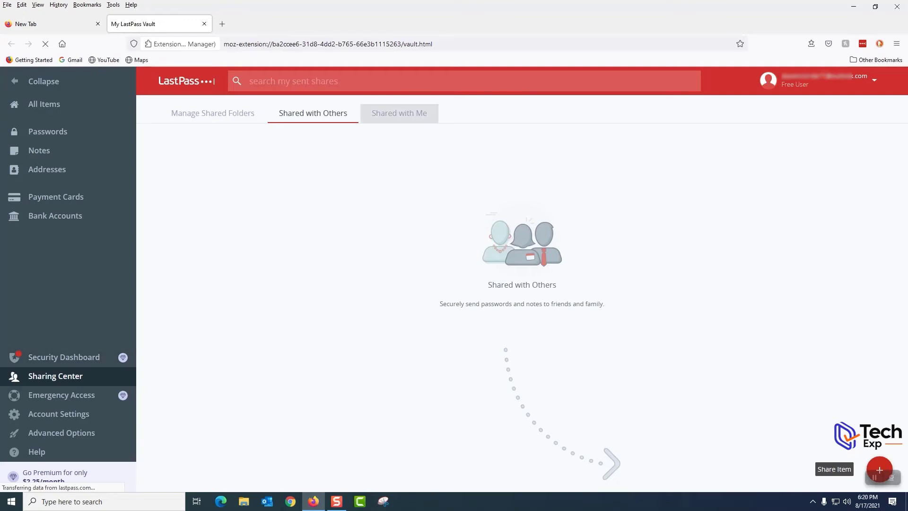
{"action": "left_click", "coordinate": [400, 113]}
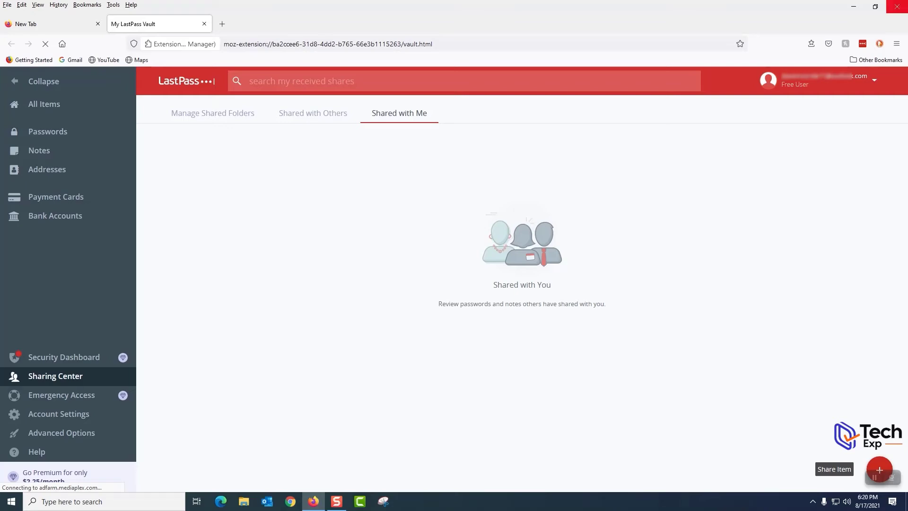
{"action": "left_click", "coordinate": [897, 7]}
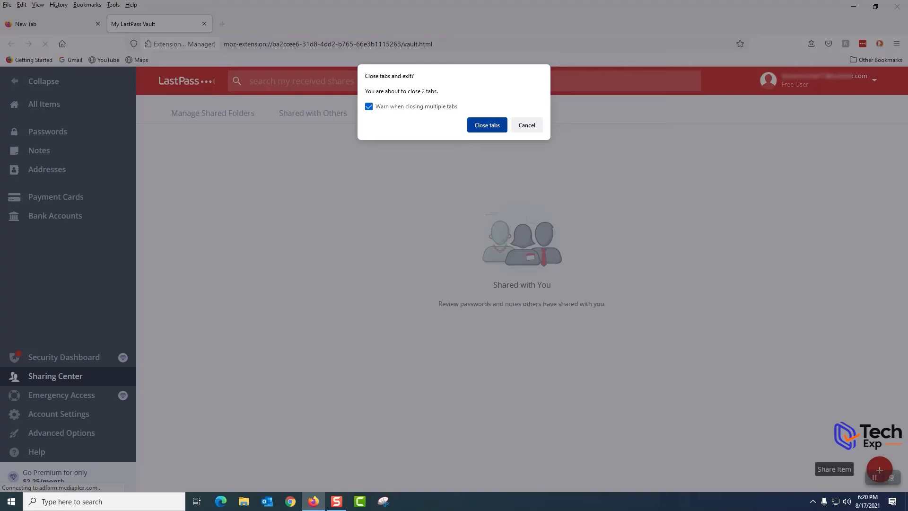
{"action": "left_click", "coordinate": [488, 125]}
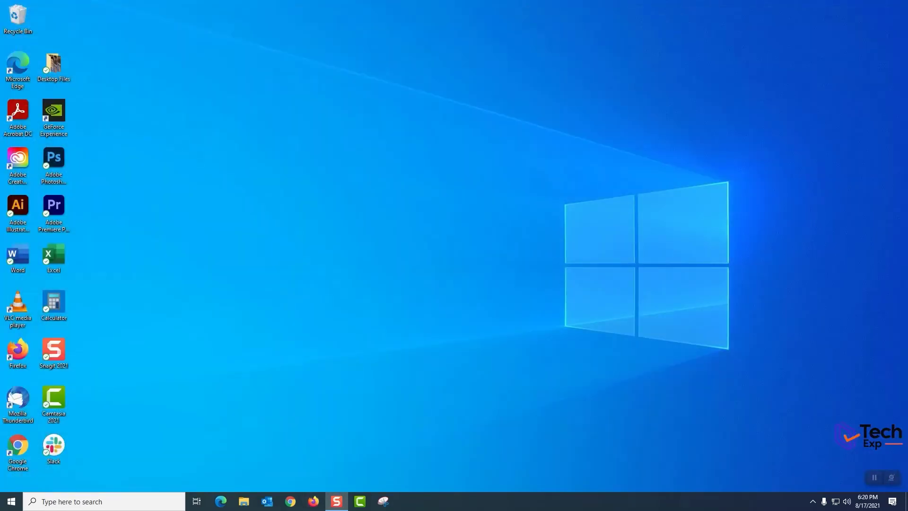